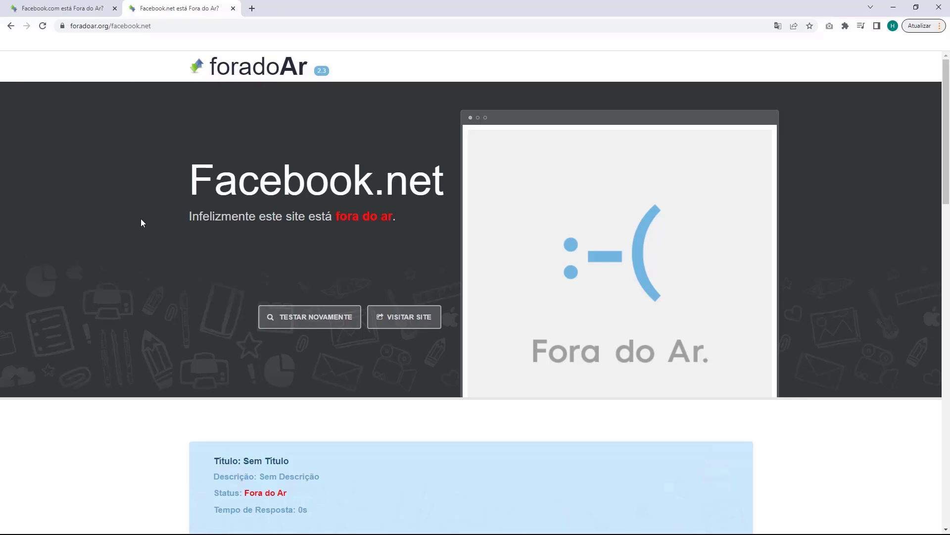
- View the foradoAr status check result for Facebook.com
click(62, 8)
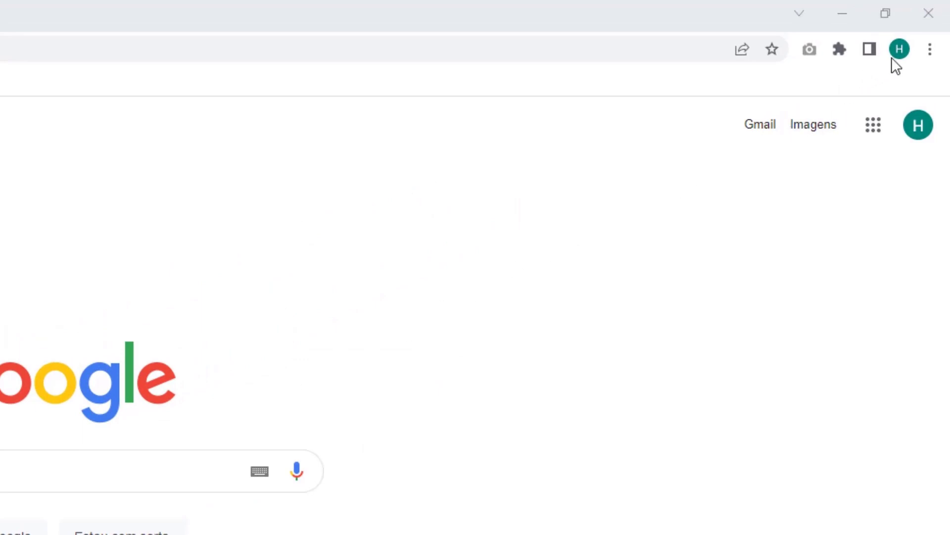
- Clear the browser's cookies and cached images and files for Última hora, excluding the browsing history
click(930, 49)
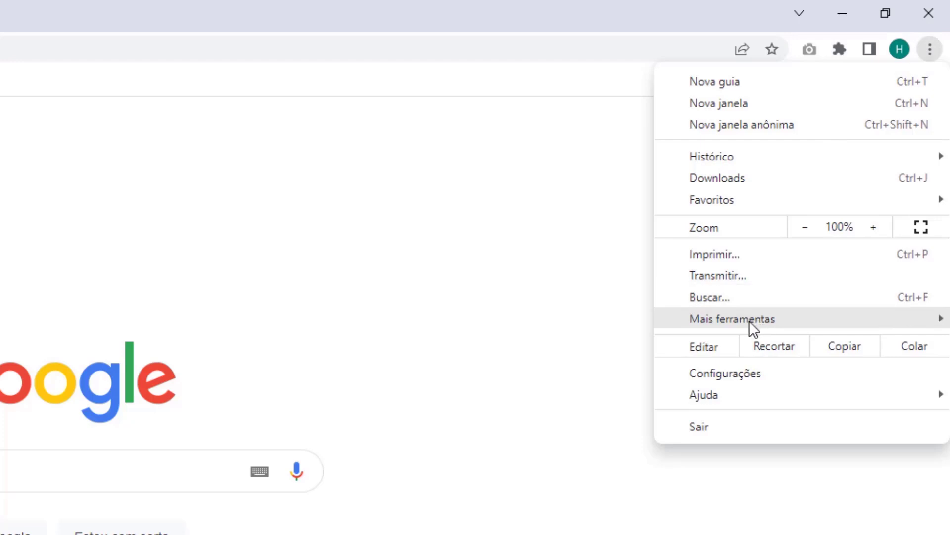
mouse_move(725, 323)
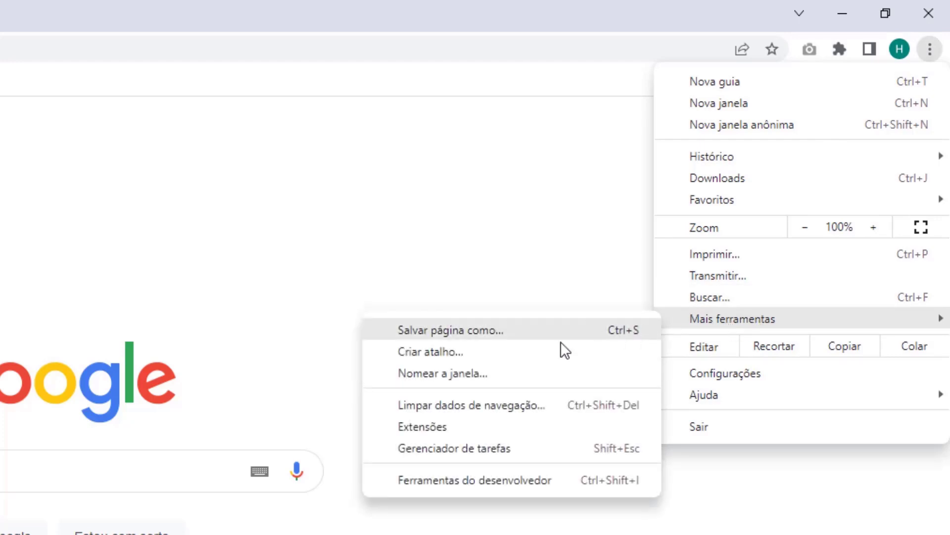
click(462, 409)
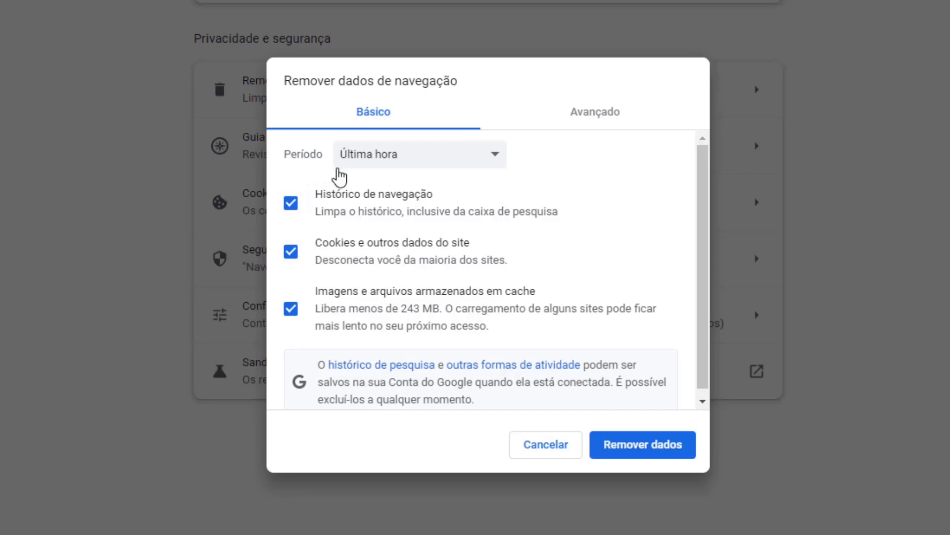
click(373, 163)
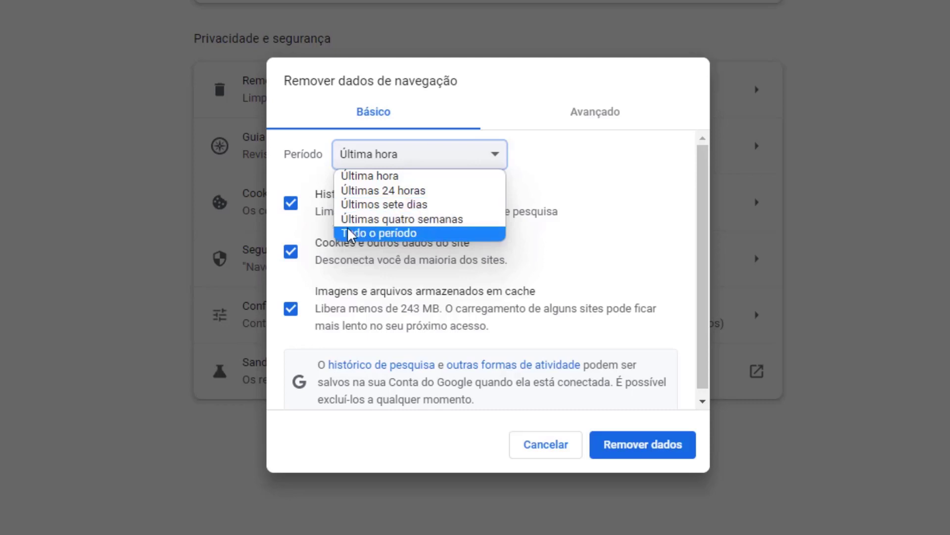
click(347, 180)
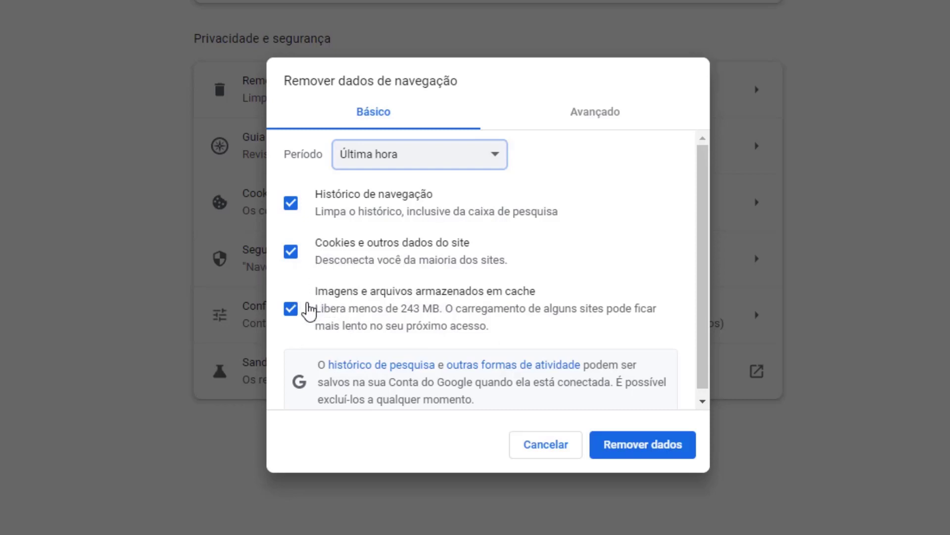
click(291, 209)
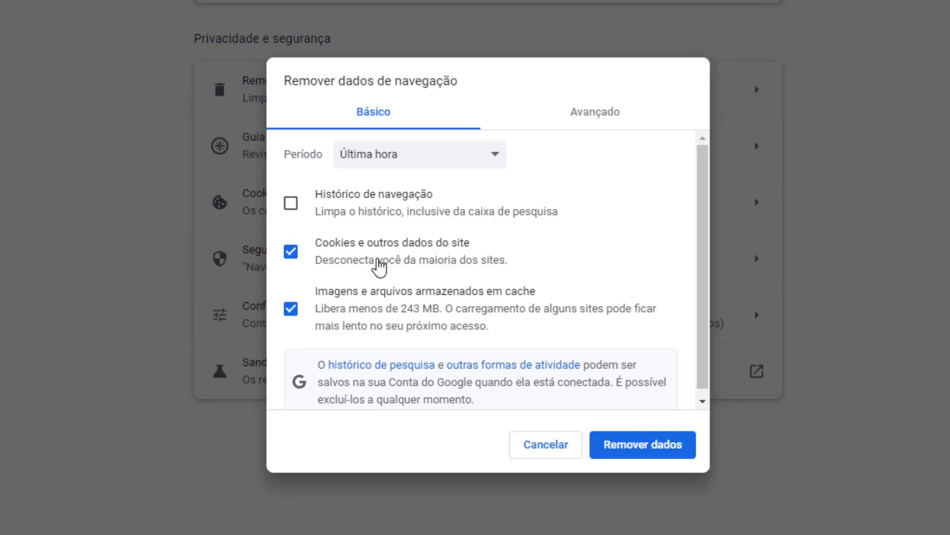
click(639, 451)
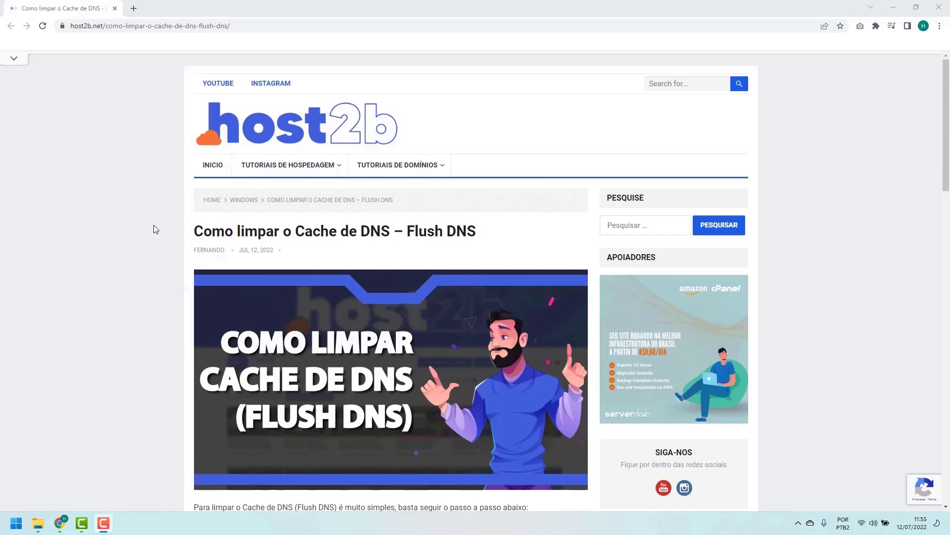
- Read the Flush DNS article's instructions and launch Prompt de Comando as administrator by searching Windows for cmd
scroll(158, 225, down, 5)
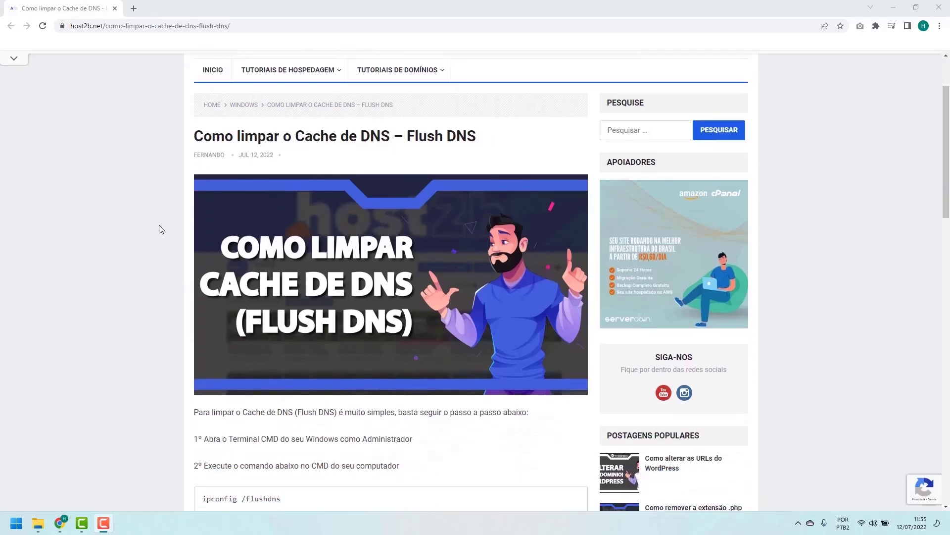
scroll(159, 229, down, 1)
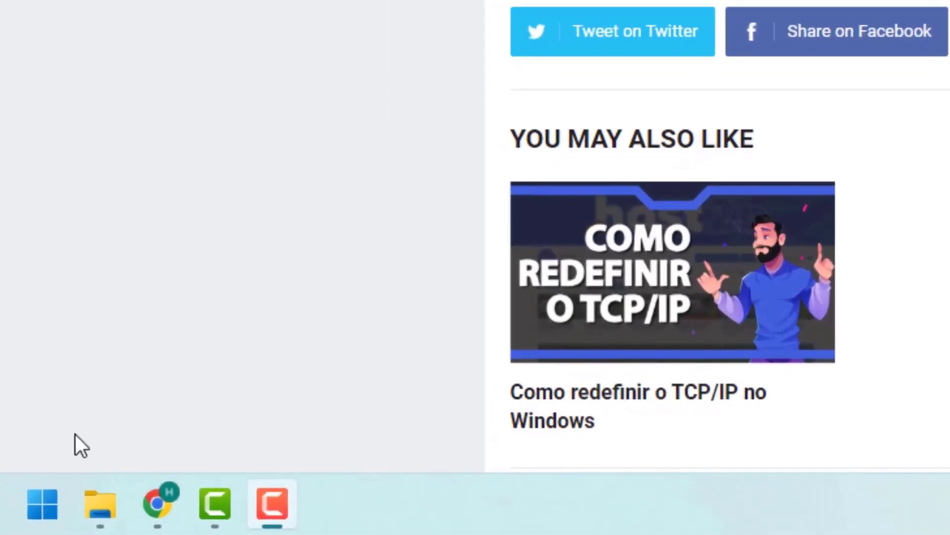
click(36, 504)
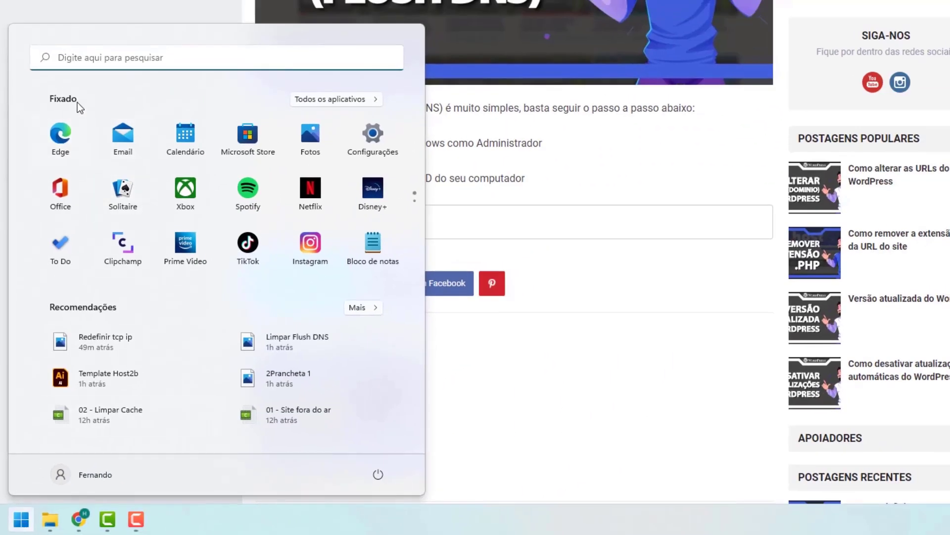
click(73, 59)
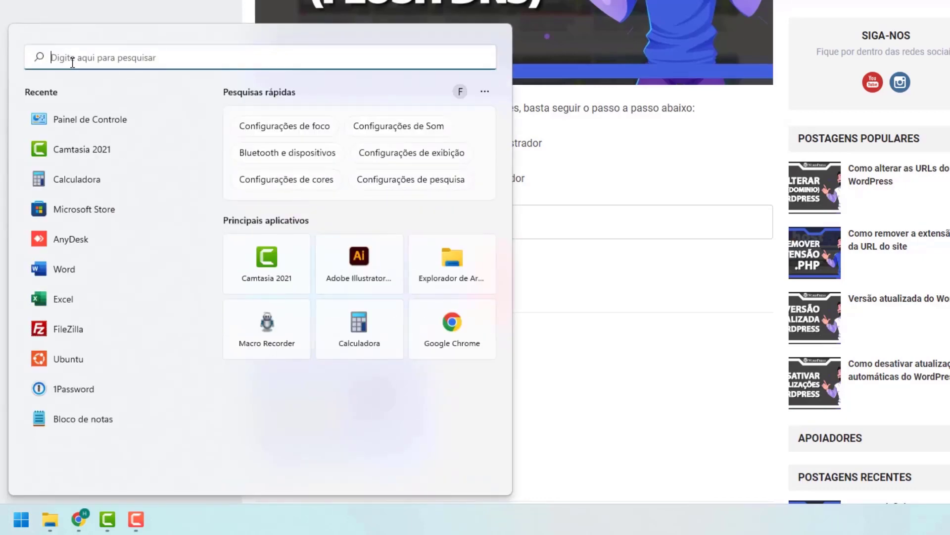
text(cmd)
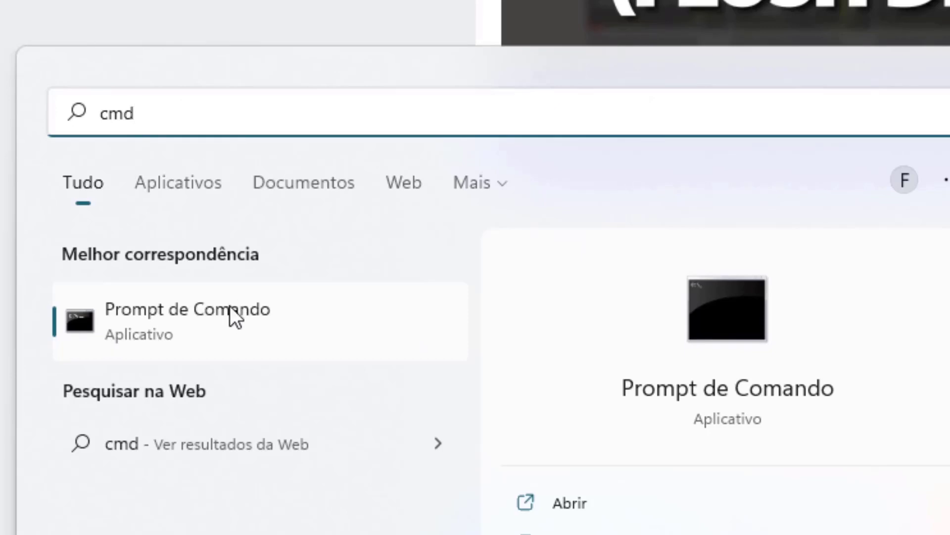
right_click(150, 322)
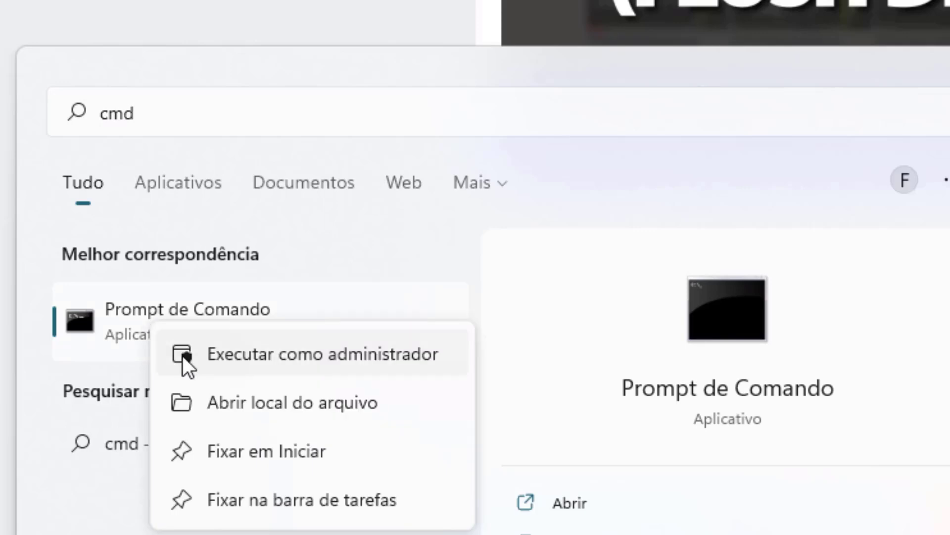
click(253, 355)
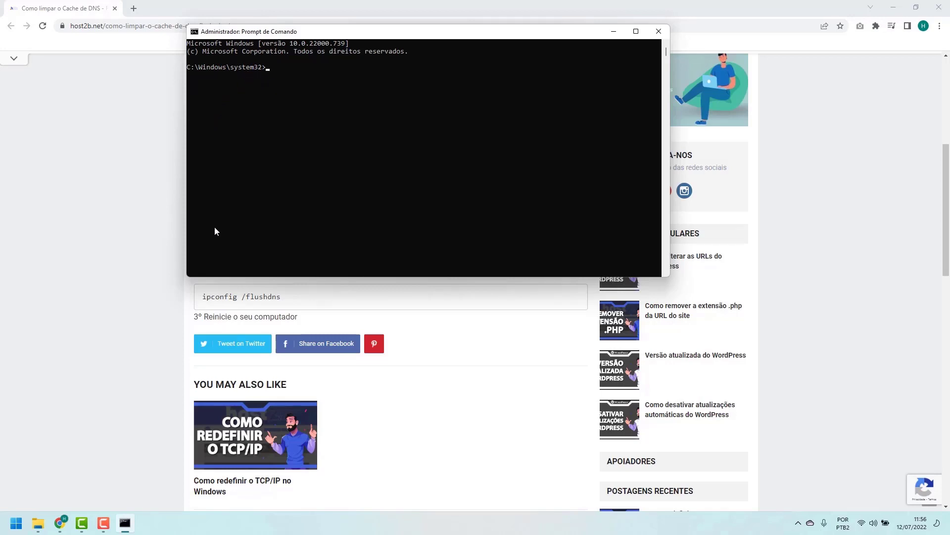
- Flush the DNS cache by running ipconfig /flushdns in the administrator Command Prompt
click(202, 308)
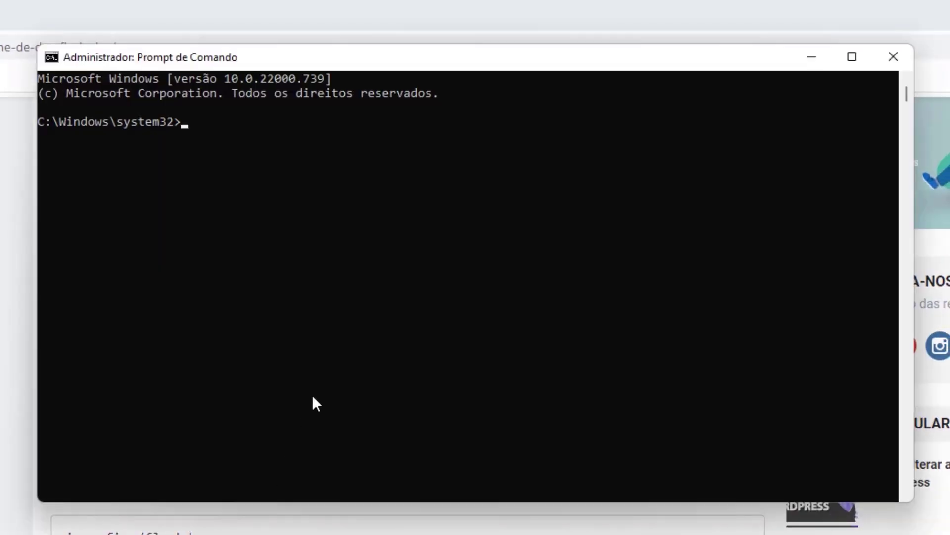
click(320, 370)
text(ipconfig )
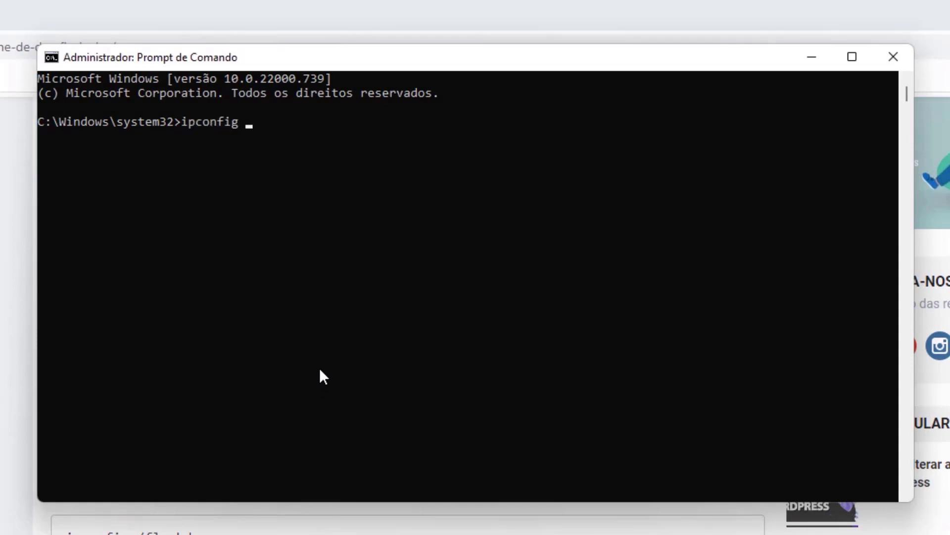
text(/flushdns)
key(Return)
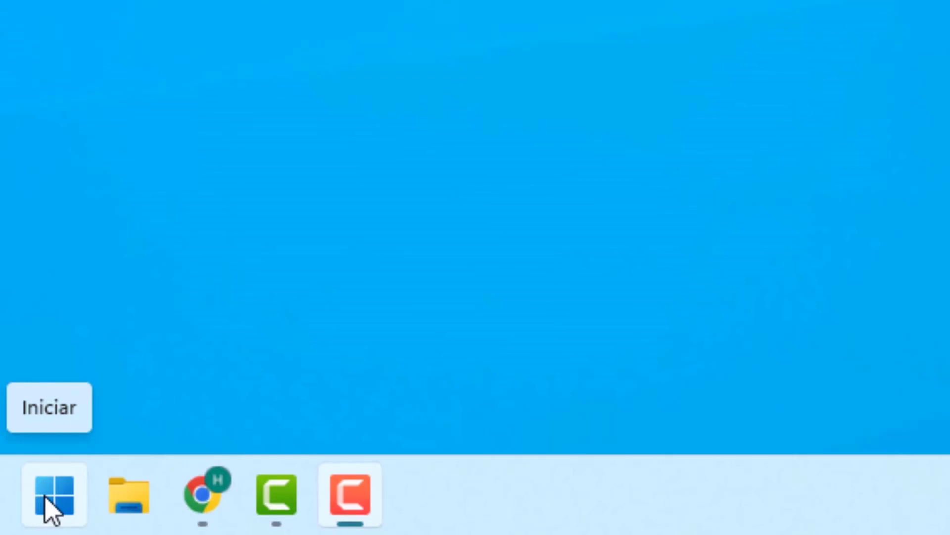
- Open Central de Rede e Compartilhamento in the Windows Painel de Controle
click(49, 497)
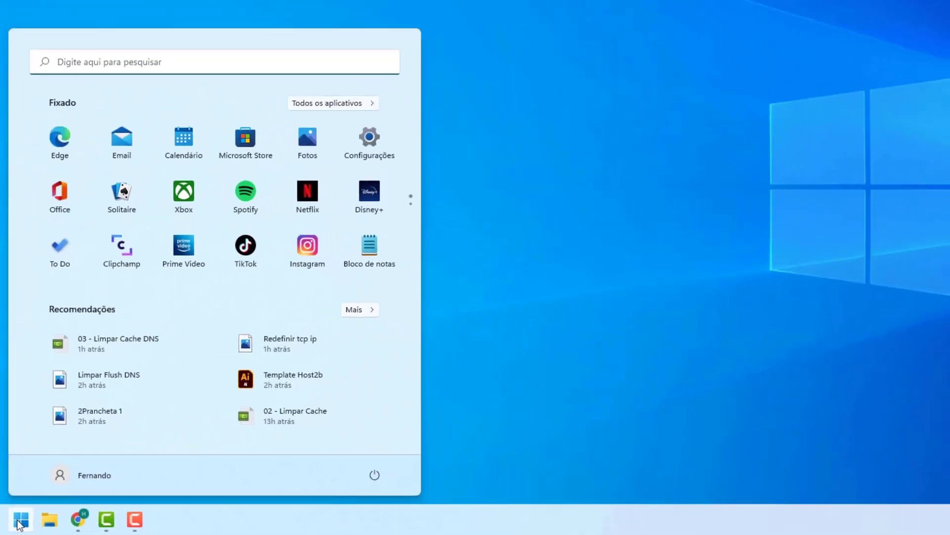
click(87, 71)
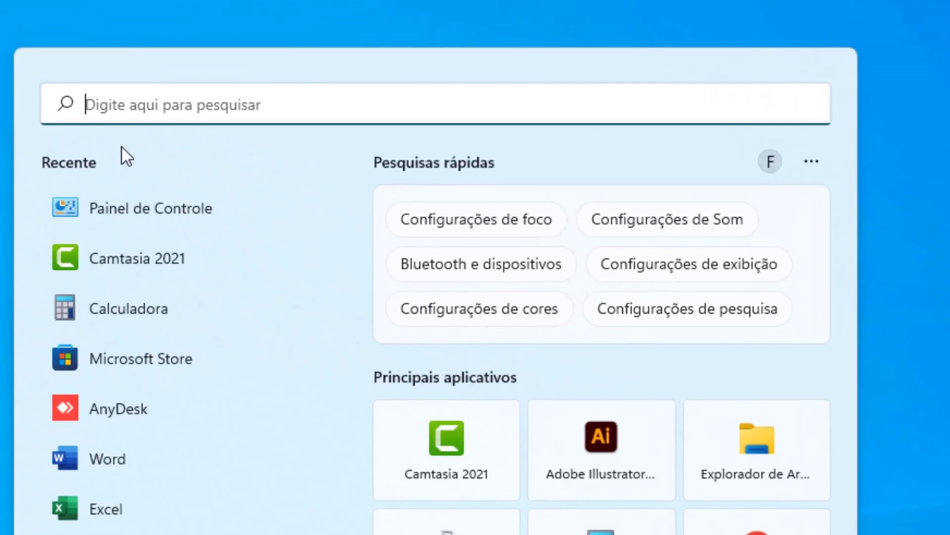
text(painel de controle)
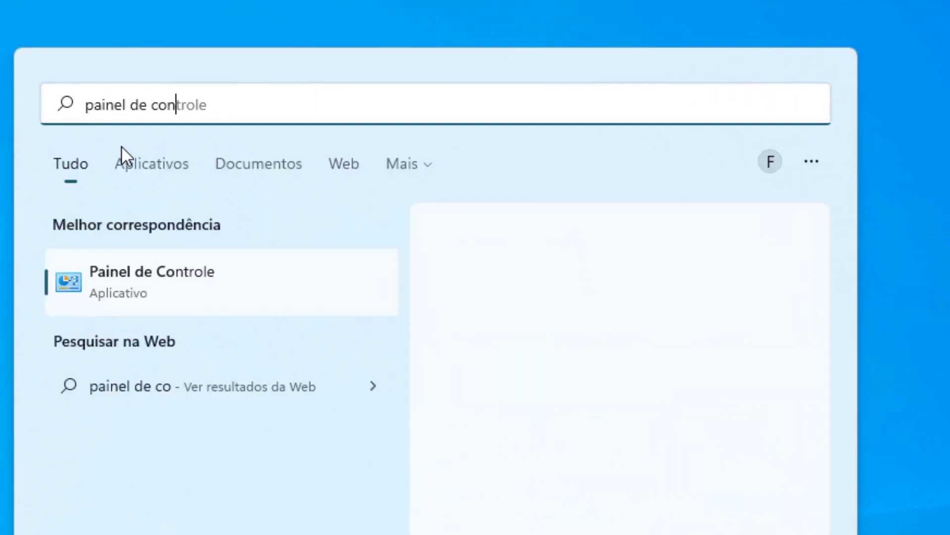
click(111, 287)
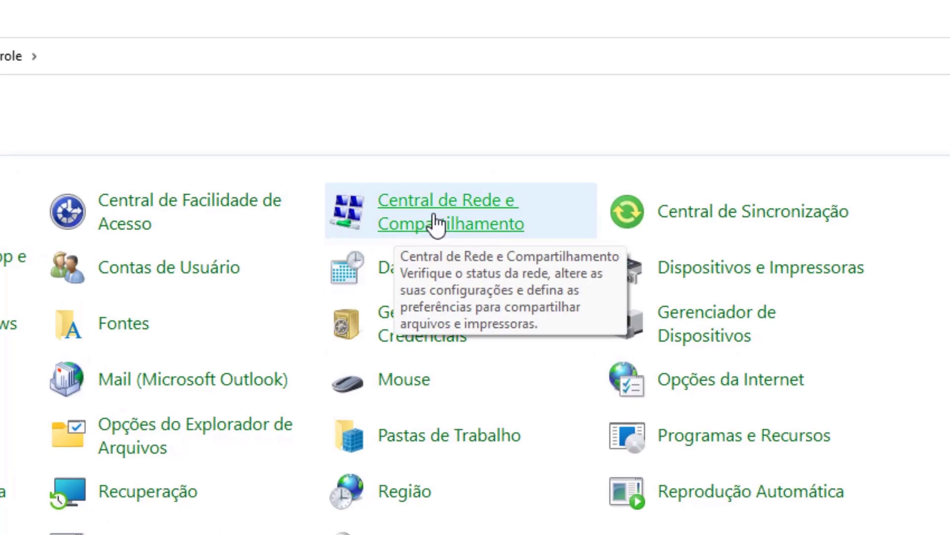
click(436, 223)
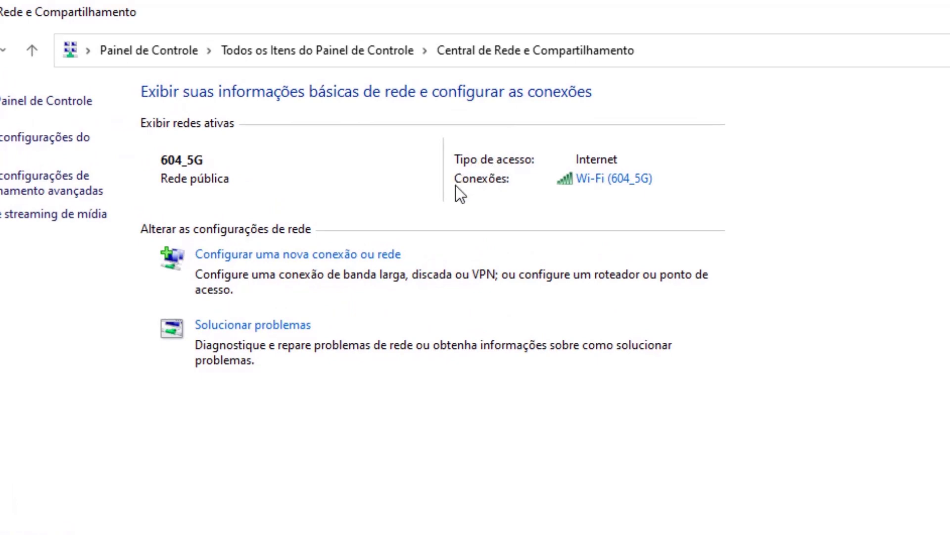
- Open the Protocolo IP Versão 4 (TCP/IPv4) properties of the active Wi-Fi connection
click(592, 179)
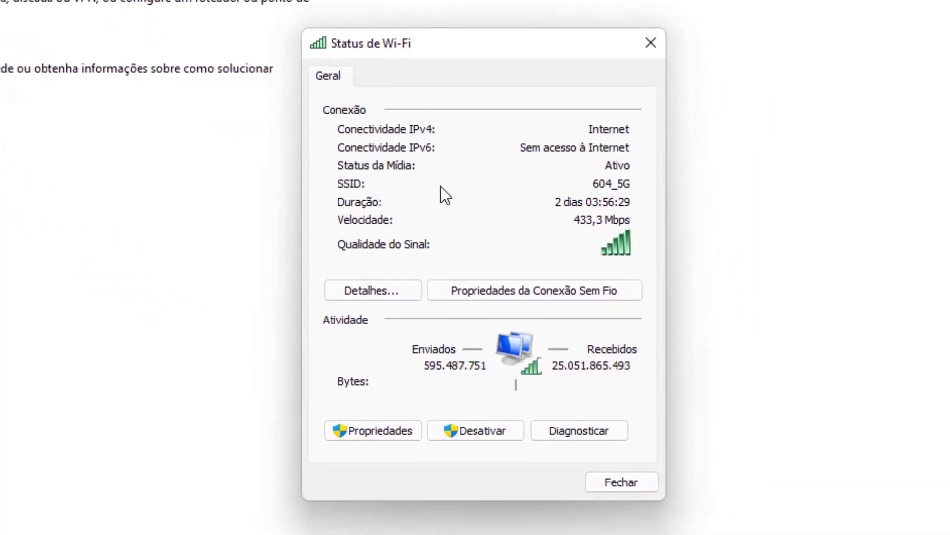
click(370, 435)
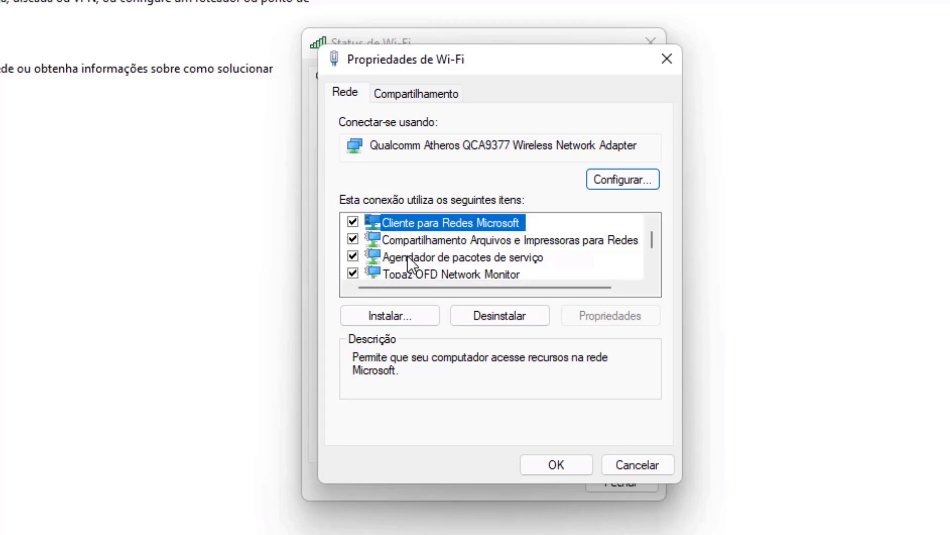
scroll(451, 225, down, 1)
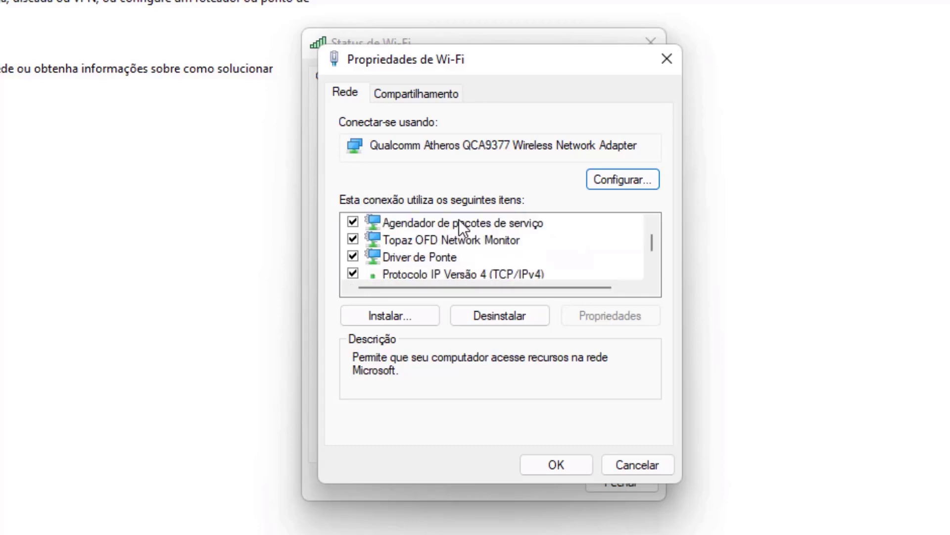
scroll(459, 219, down, 1)
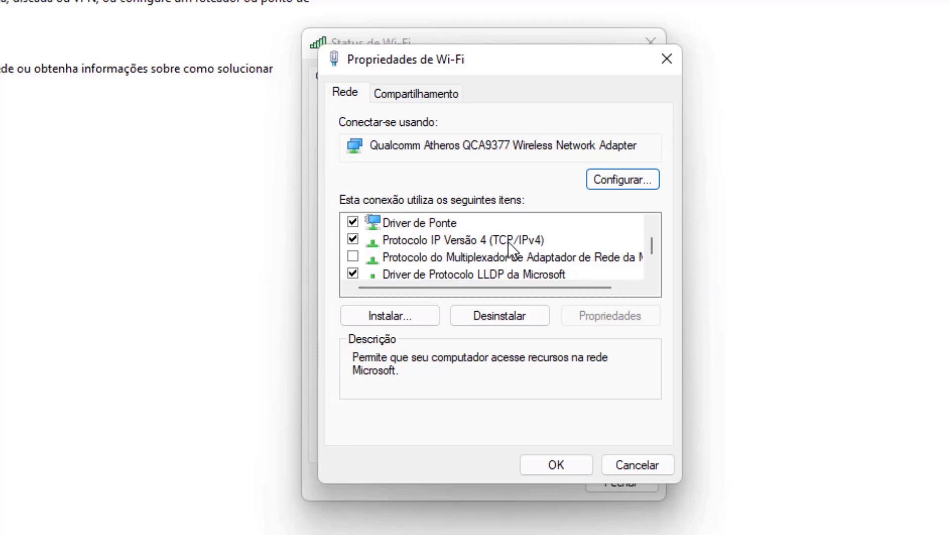
click(454, 240)
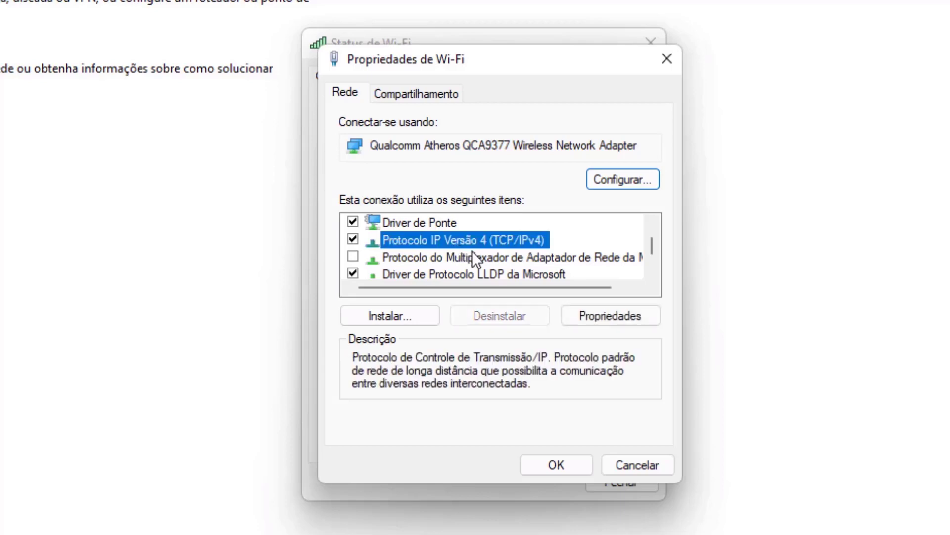
click(597, 322)
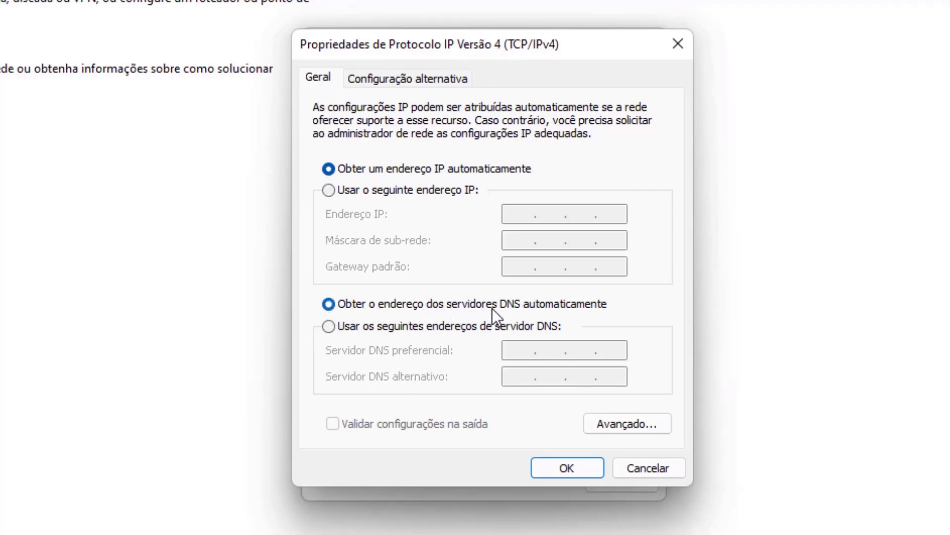
- Assign manual DNS servers with 8.8.8.8 as preferred and 8.8.4.4 as alternate, and apply the settings
click(328, 327)
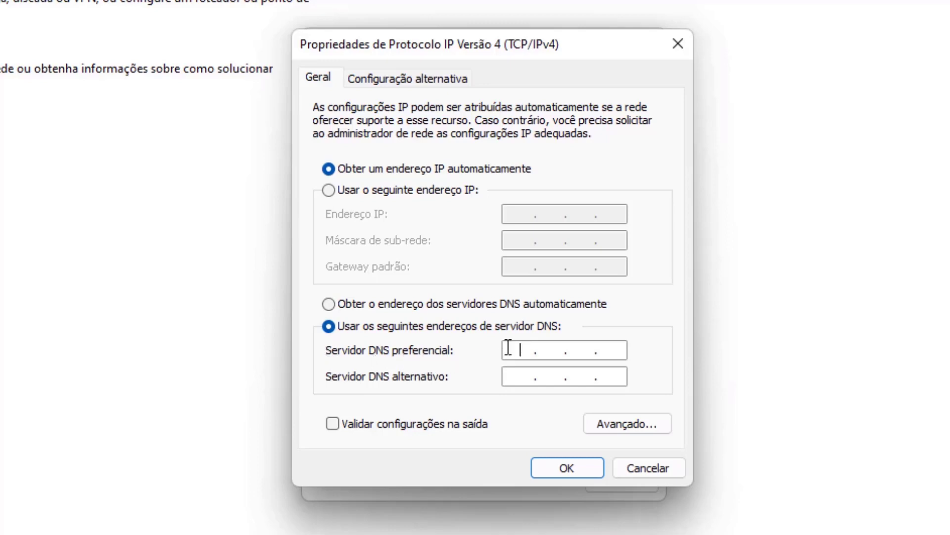
text(8.8.8.8)
click(522, 379)
text(8.8.4.4)
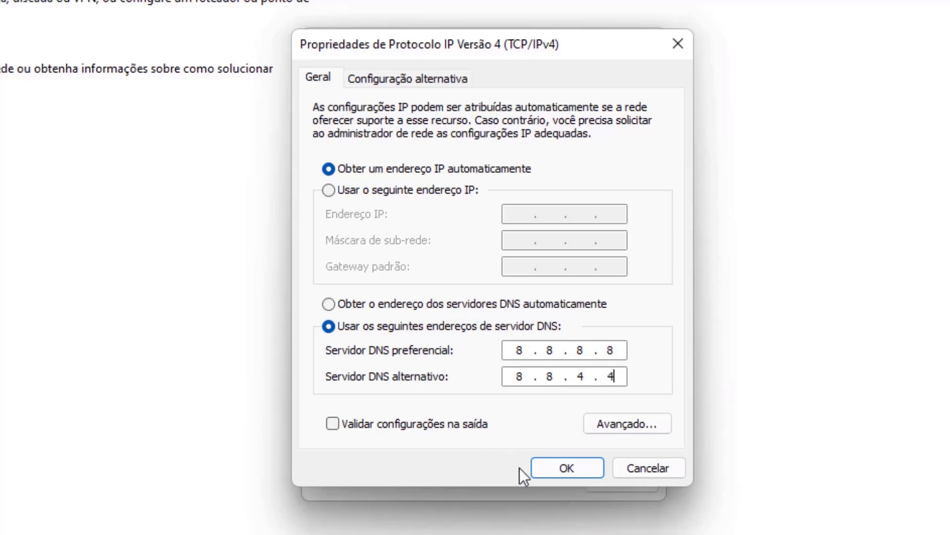
click(568, 468)
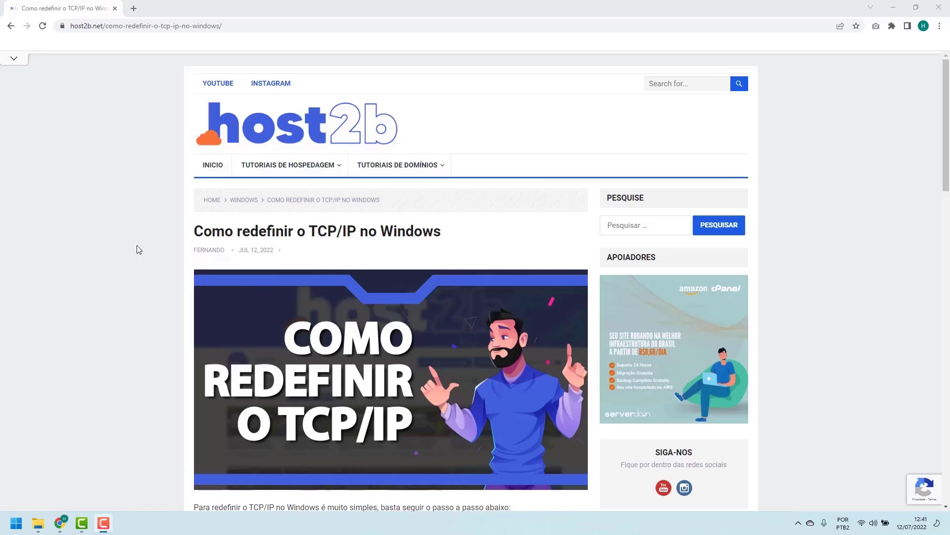
- Read the TCP/IP reset instructions in the host2b article and open Prompt de Comando as administrator
scroll(135, 248, down, 5)
scroll(139, 249, down, 1)
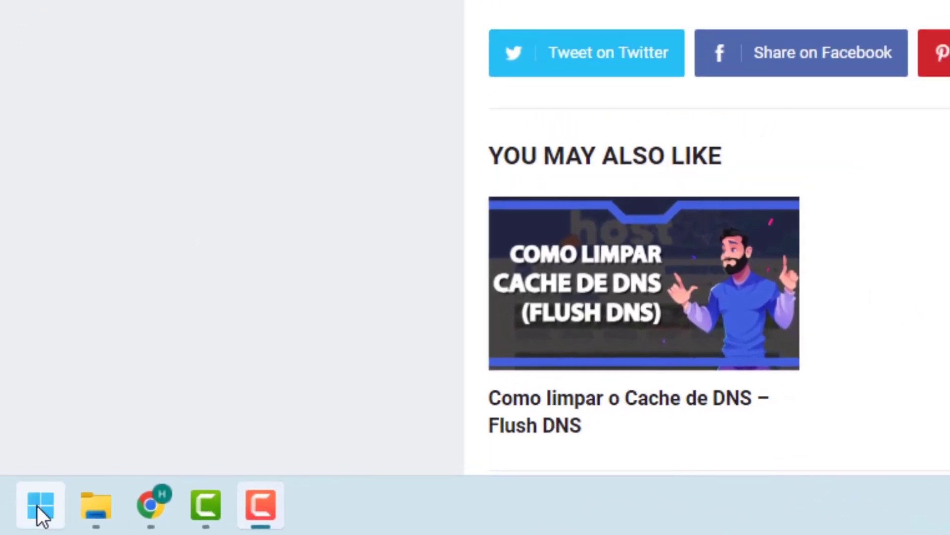
click(41, 503)
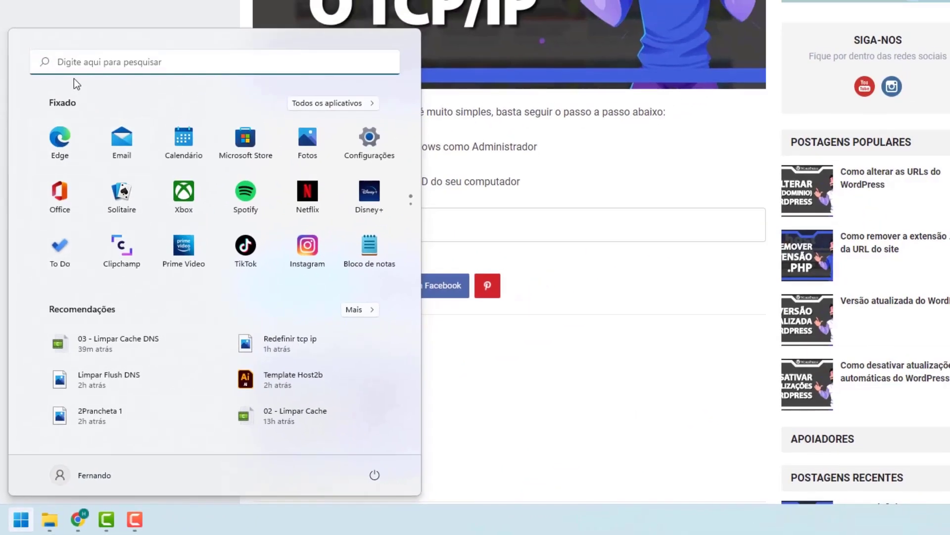
text(cmd)
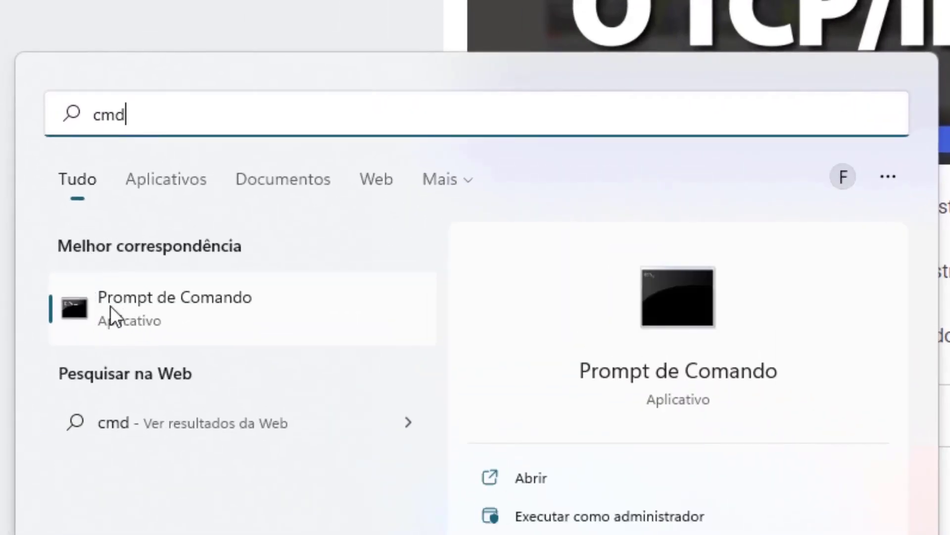
right_click(141, 301)
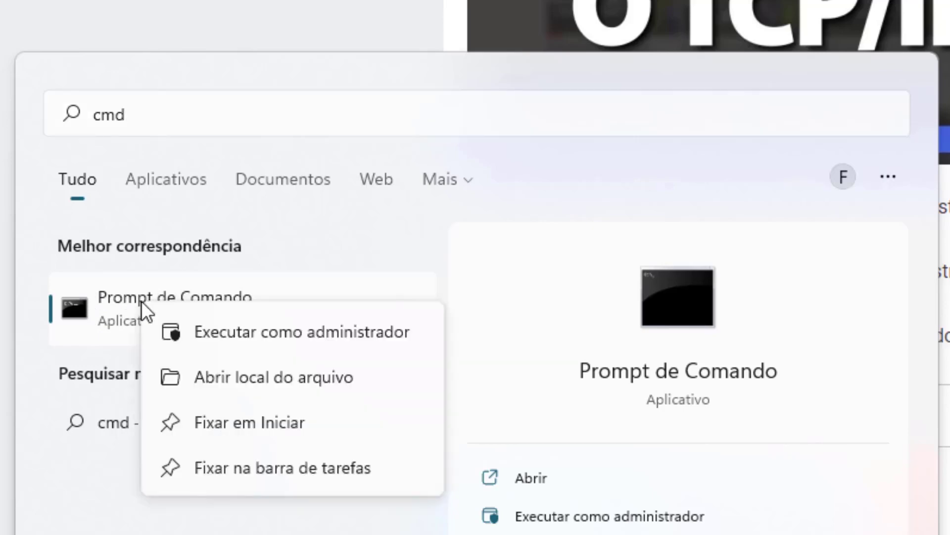
click(272, 332)
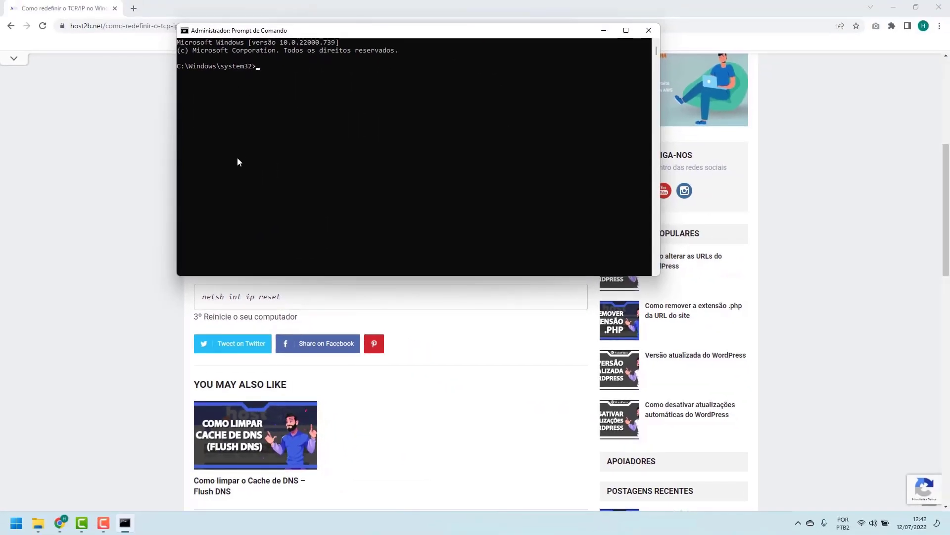
- Check the reset command in the article and run netsh int ip reset in the administrator Command Prompt
click(153, 206)
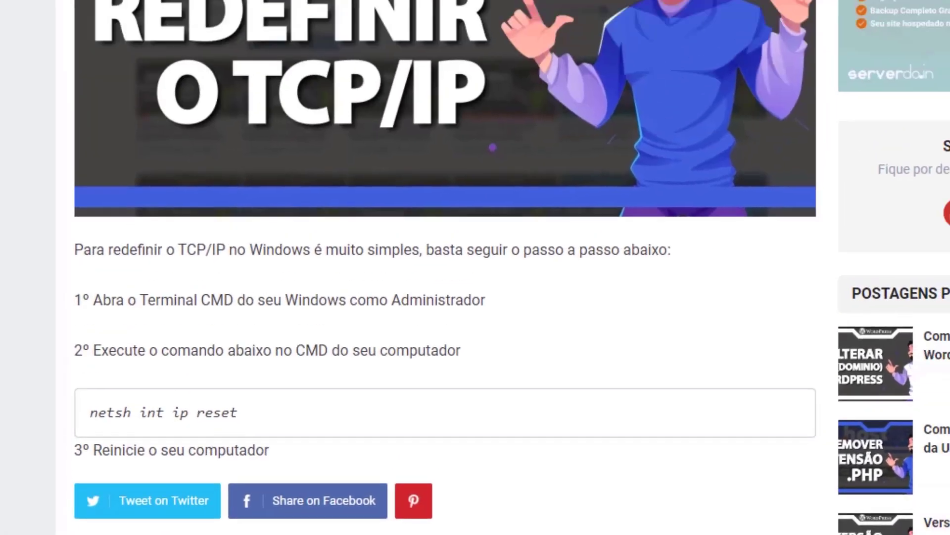
key(alt+Tab)
click(425, 359)
text(netsh int ip)
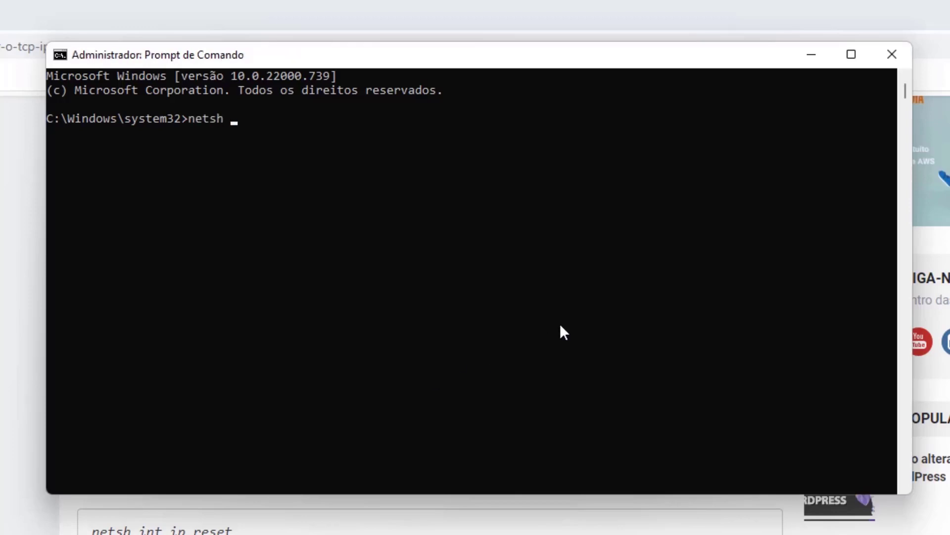
text( reset)
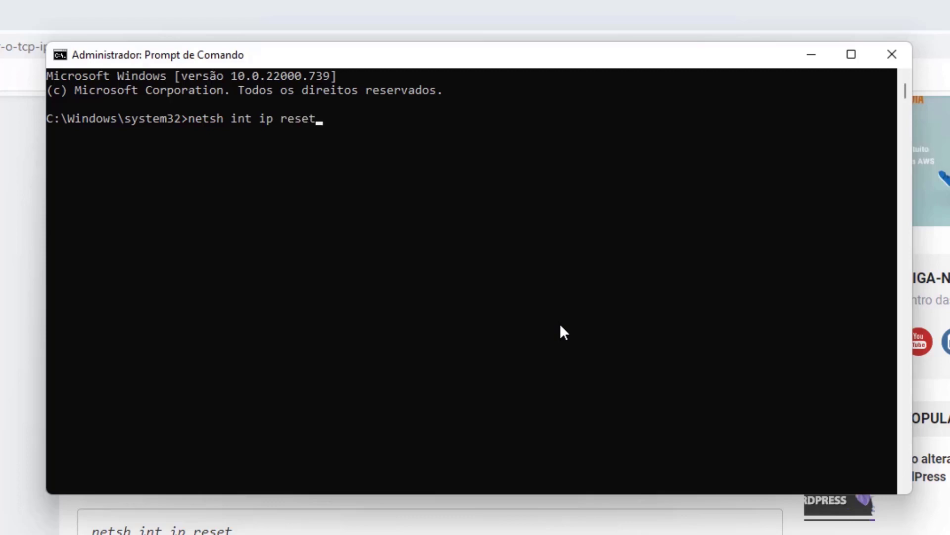
key(Return)
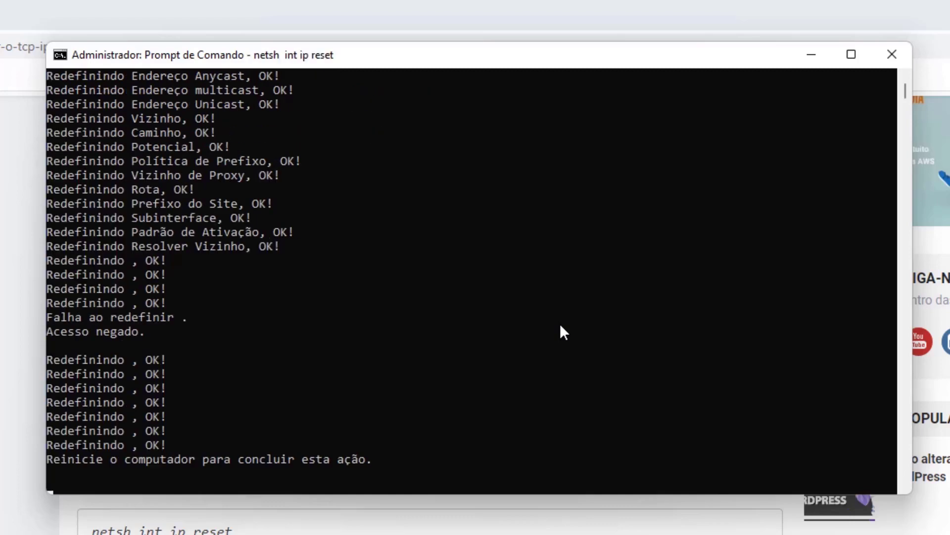